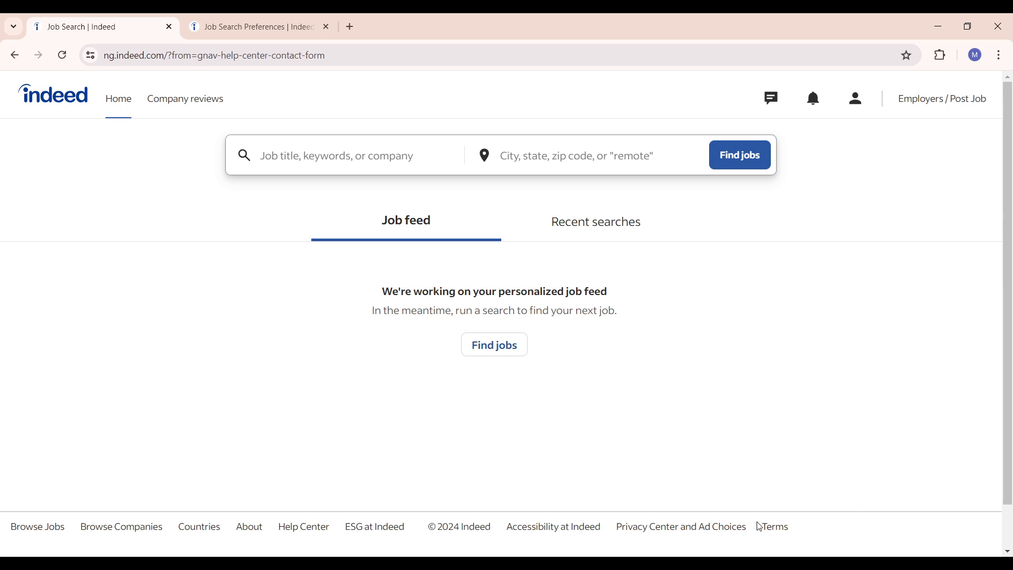
# Open Indeed Messages from the header speech-bubble icon, showing the empty Inbox and welcome note.
pyautogui.click(783, 107)
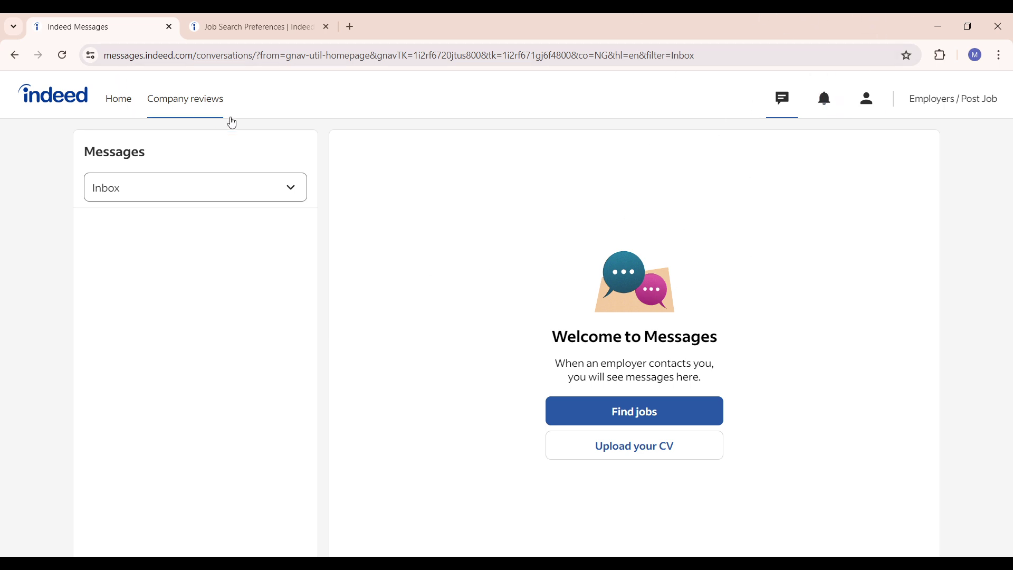
pyautogui.click(294, 189)
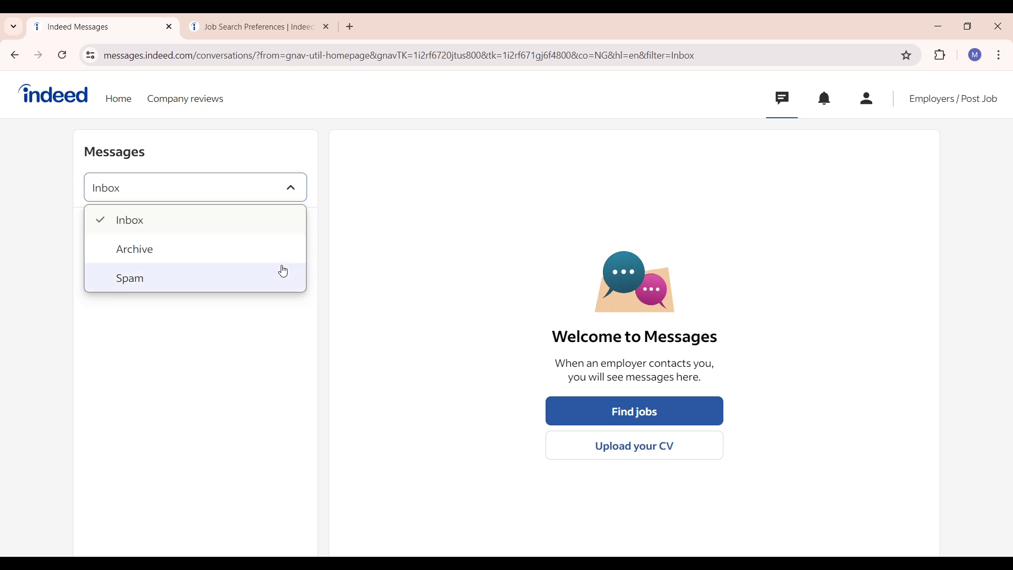
pyautogui.click(444, 220)
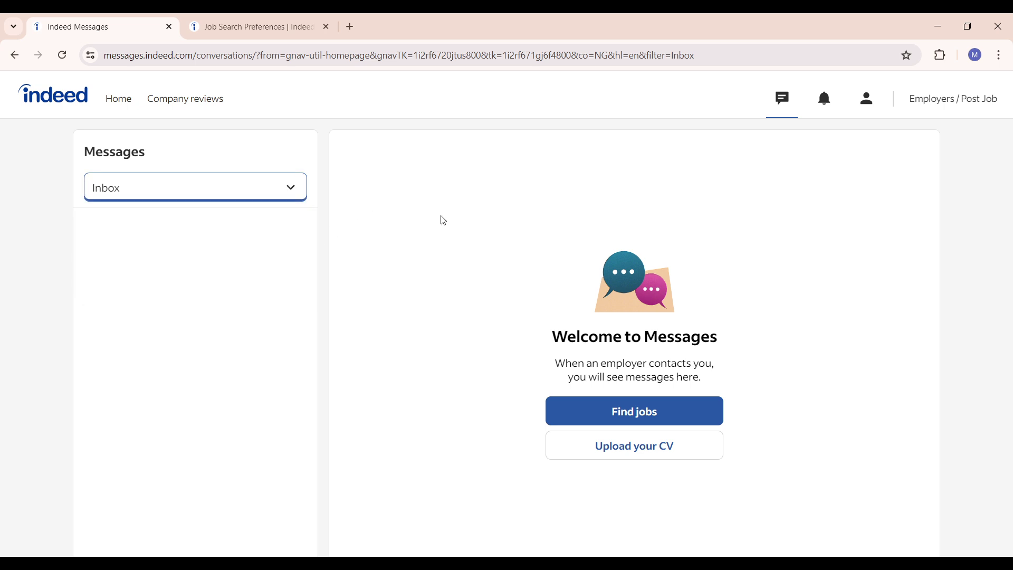